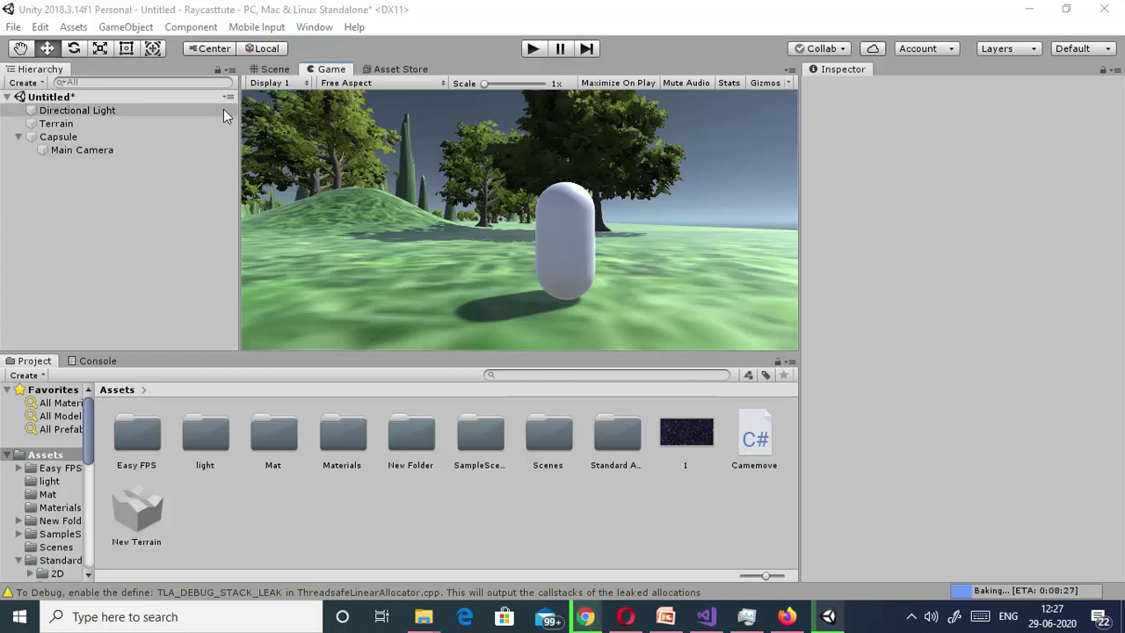
Switch from the Game view to the Scene view to show the tree-covered terrain
left_click(274, 69)
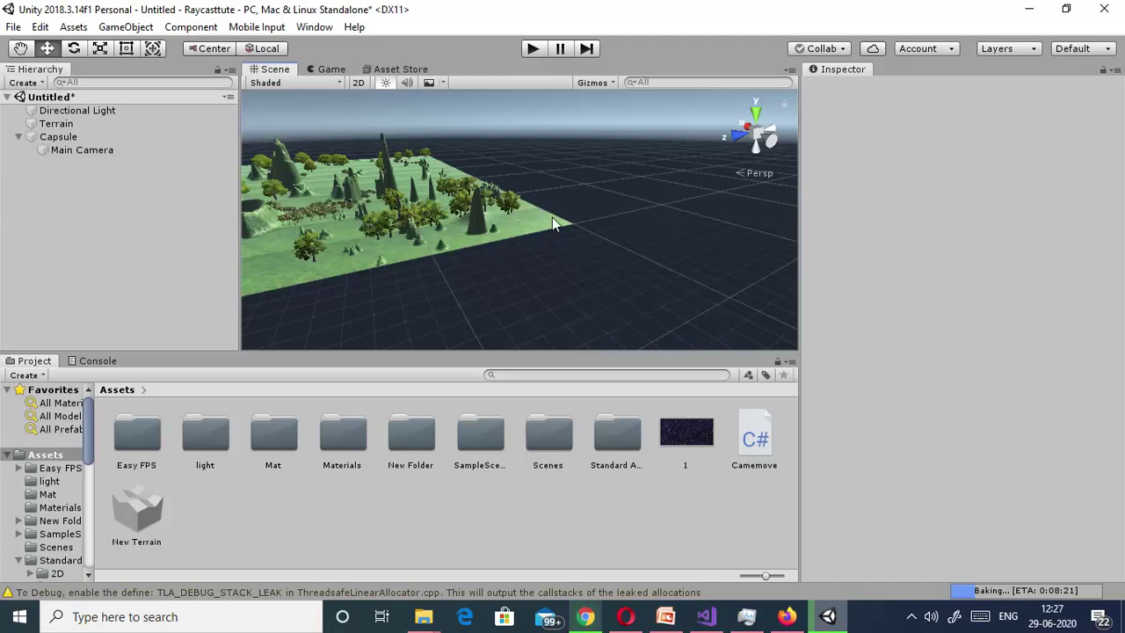
left_click_drag(550, 220, 356, 150, "alt")
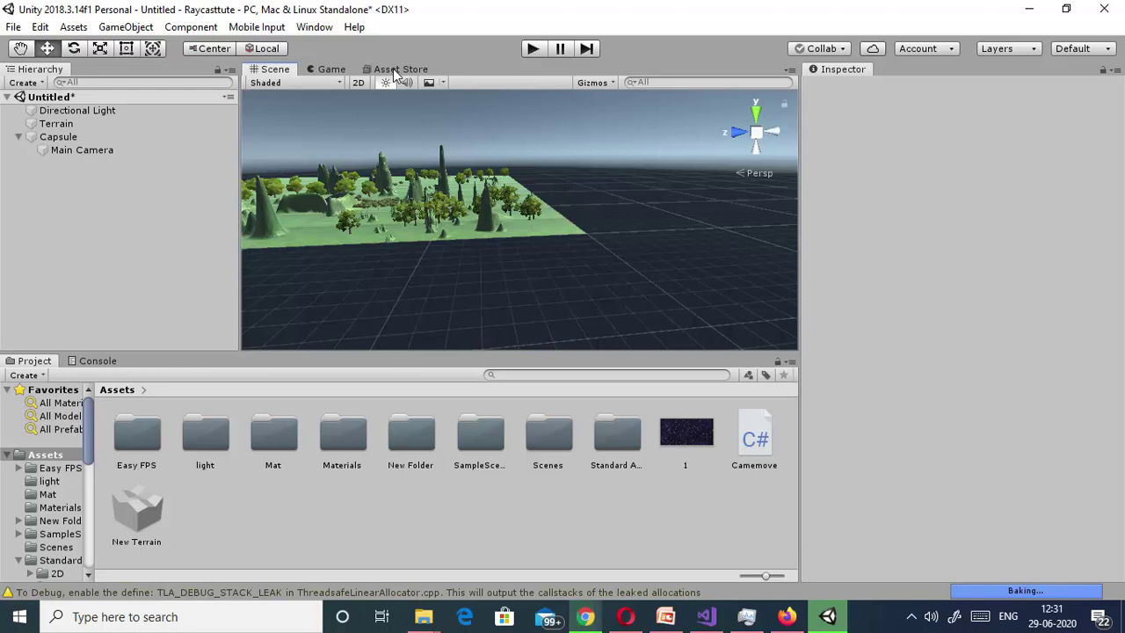
Open Lighting Settings from Window > Rendering to see the SkyboxProcedural skybox material
left_click(316, 29)
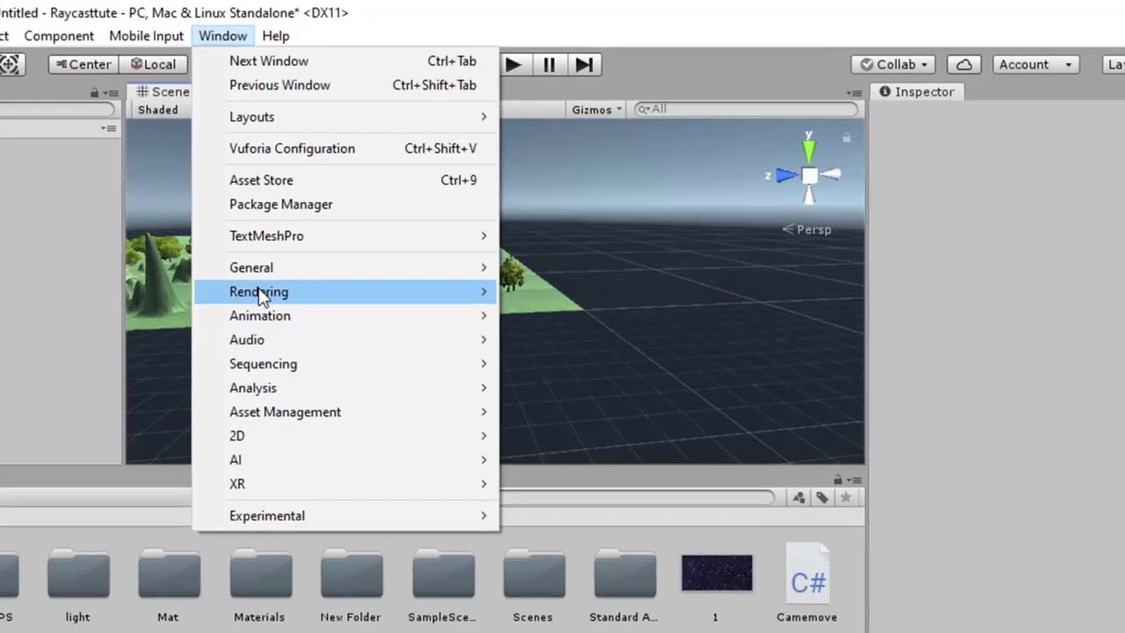
mouse_move(261, 297)
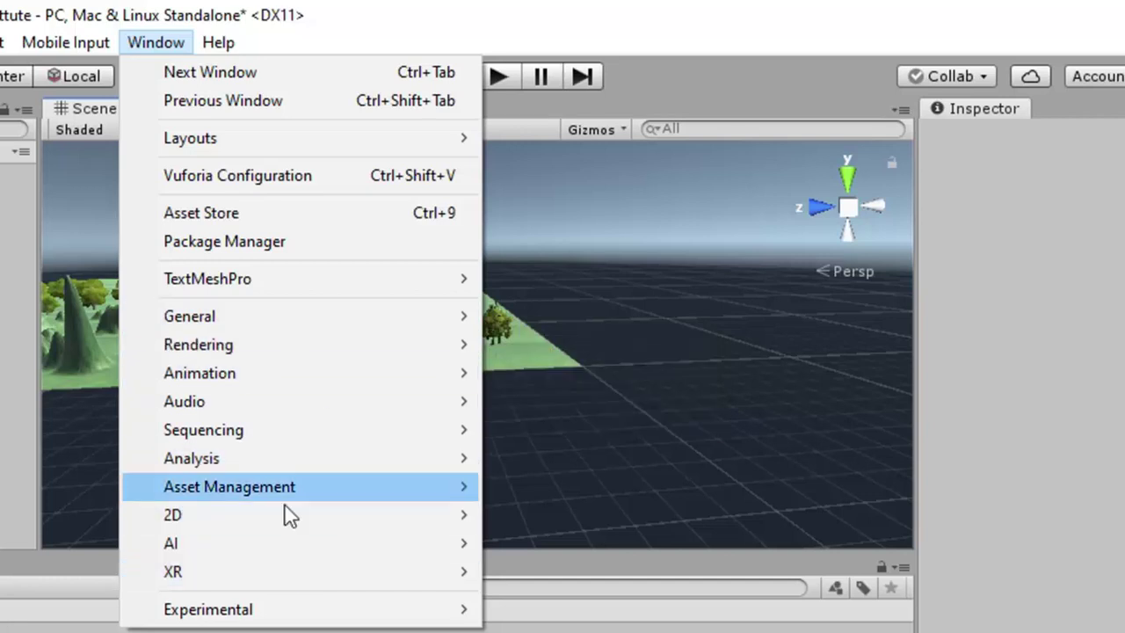
mouse_move(295, 347)
left_click(611, 347)
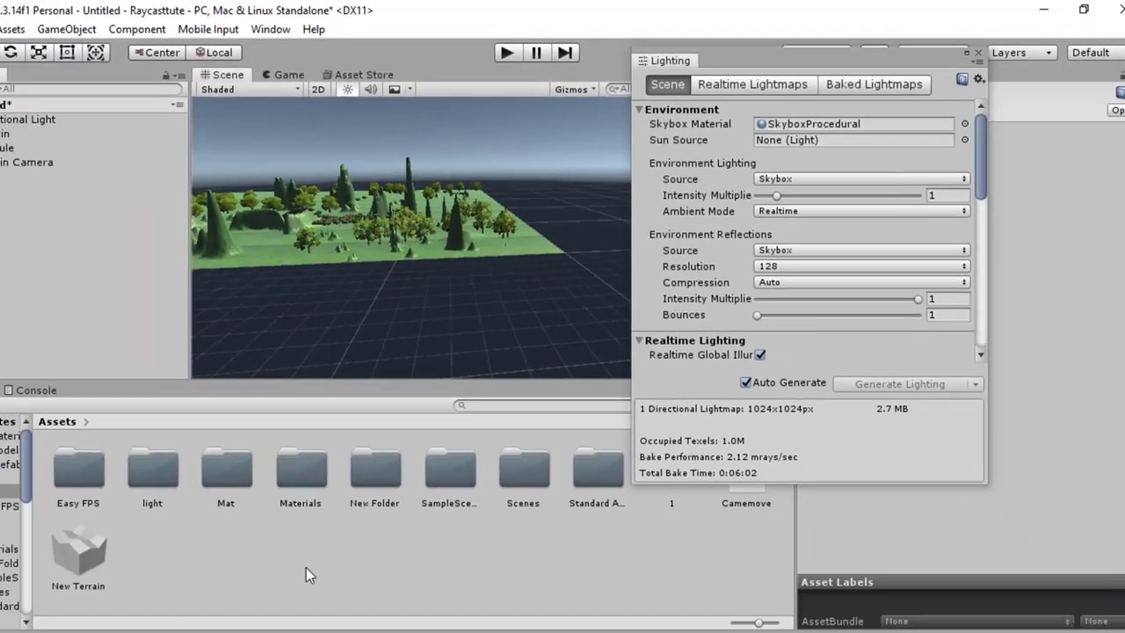
Create a material named 'sky' in Assets and assign it as the Lighting window's skybox material
right_click(314, 547)
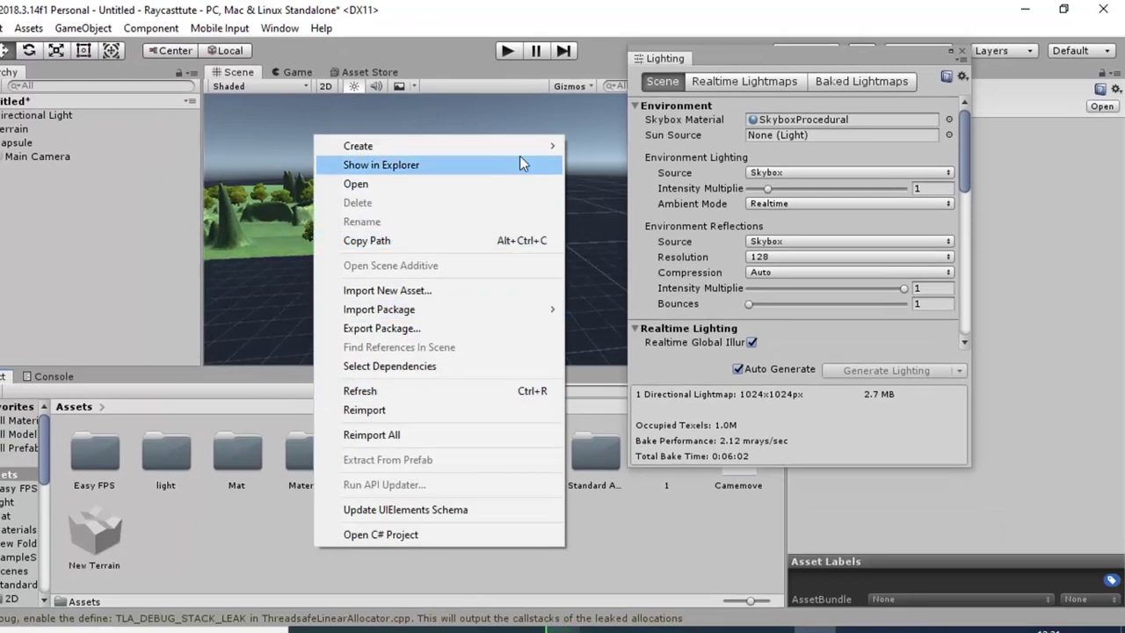
mouse_move(525, 146)
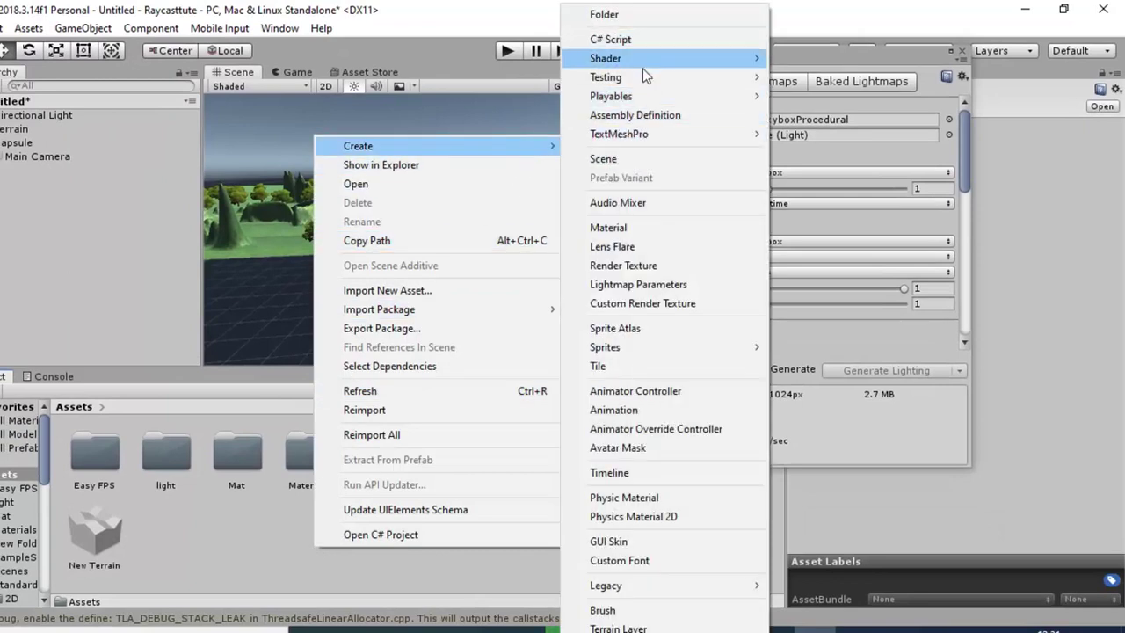
left_click(651, 227)
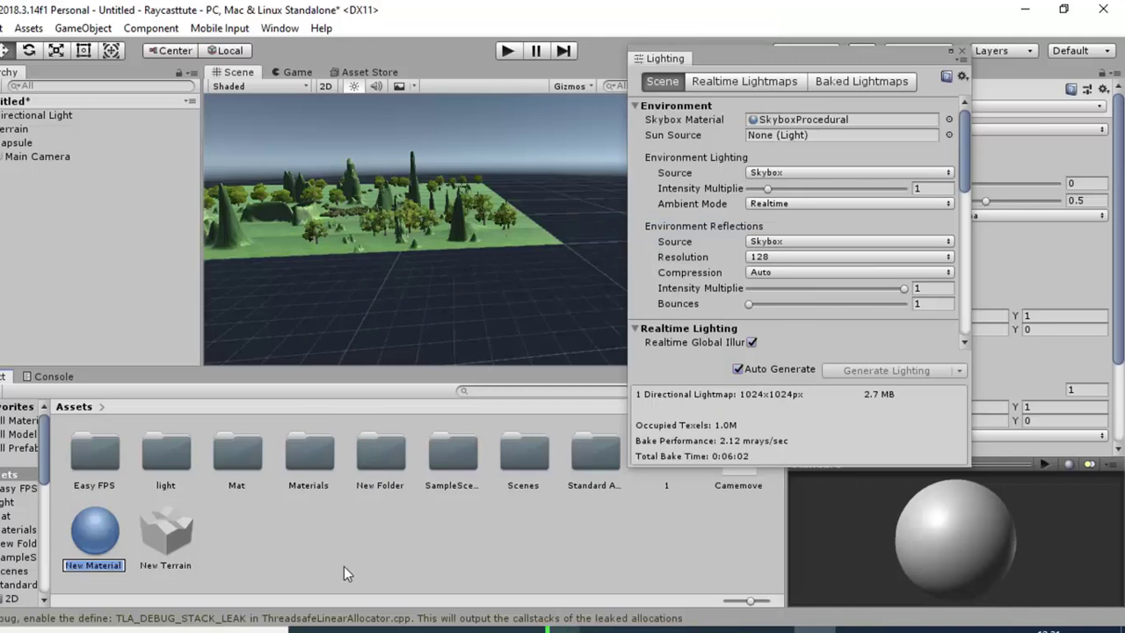
type("sky")
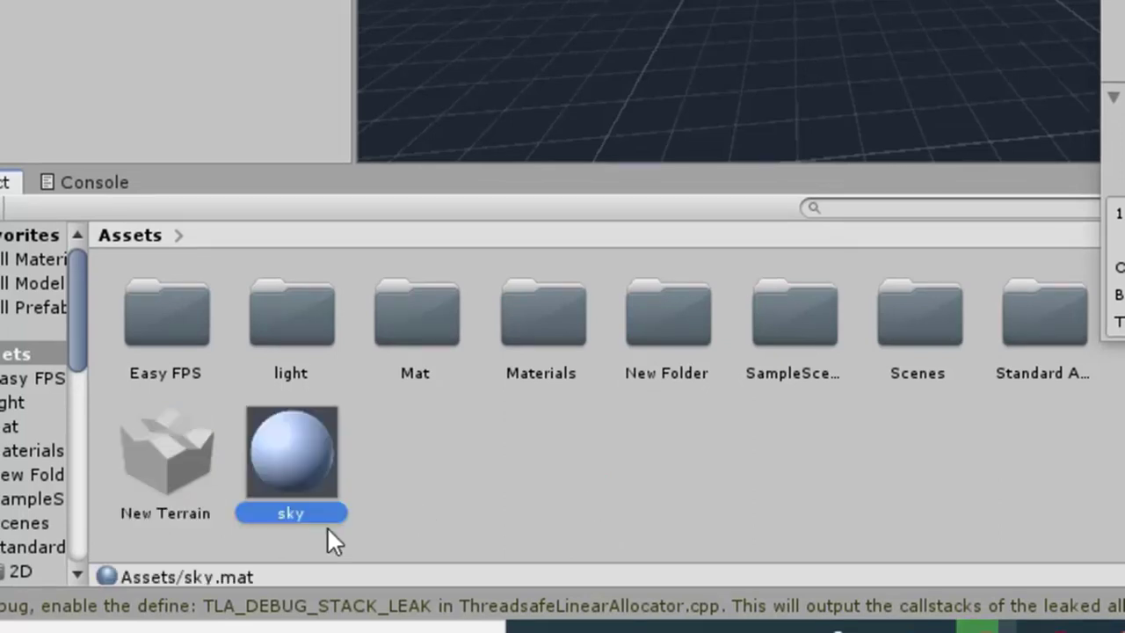
left_click_drag(300, 457, 867, 118)
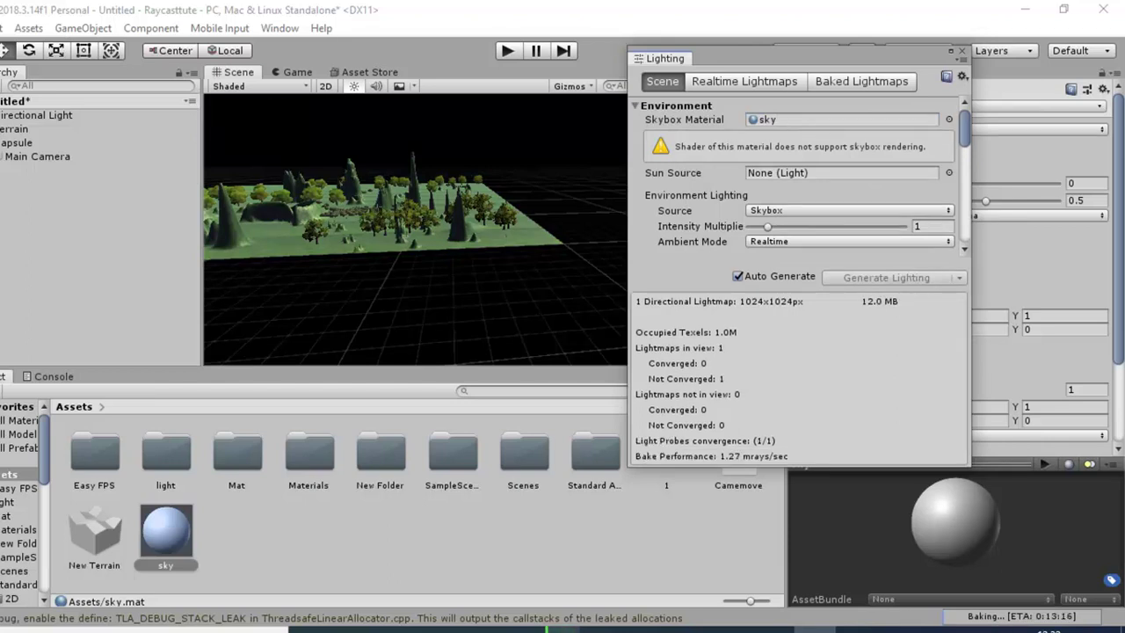
Close the Lighting window and set the sky material's shader to Skybox > 6 Sided
left_click(166, 535)
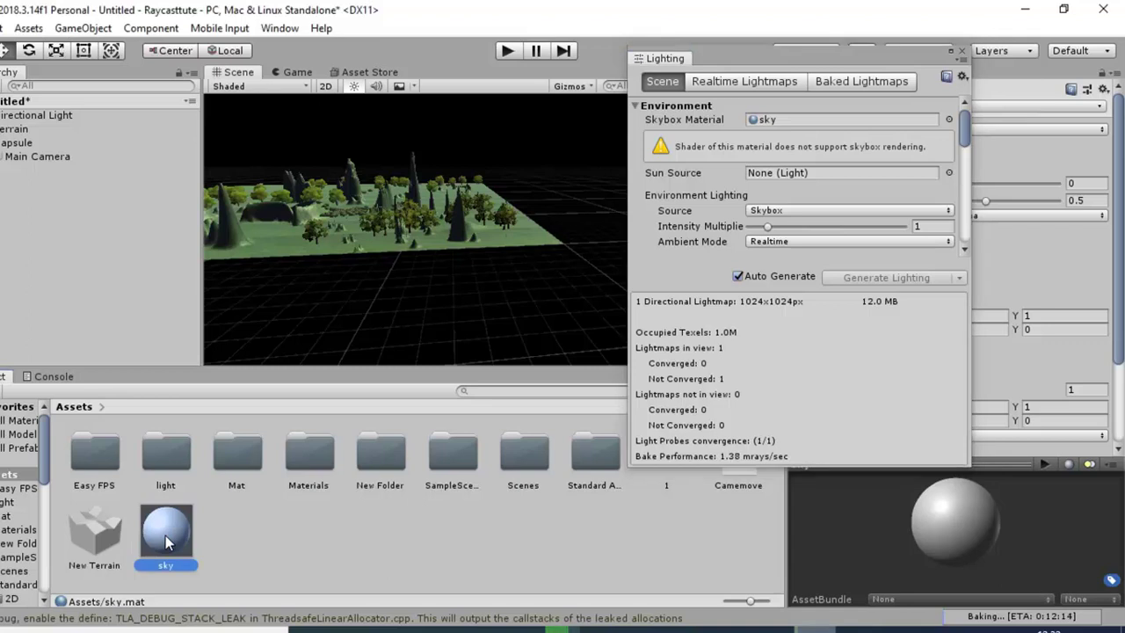
left_click(962, 51)
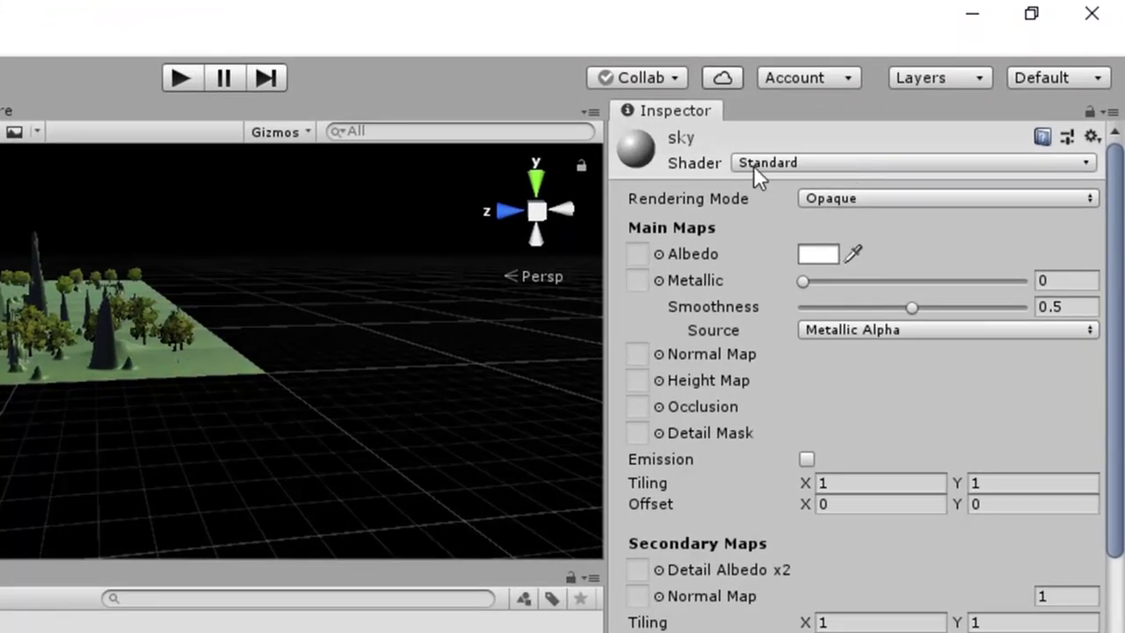
left_click(844, 163)
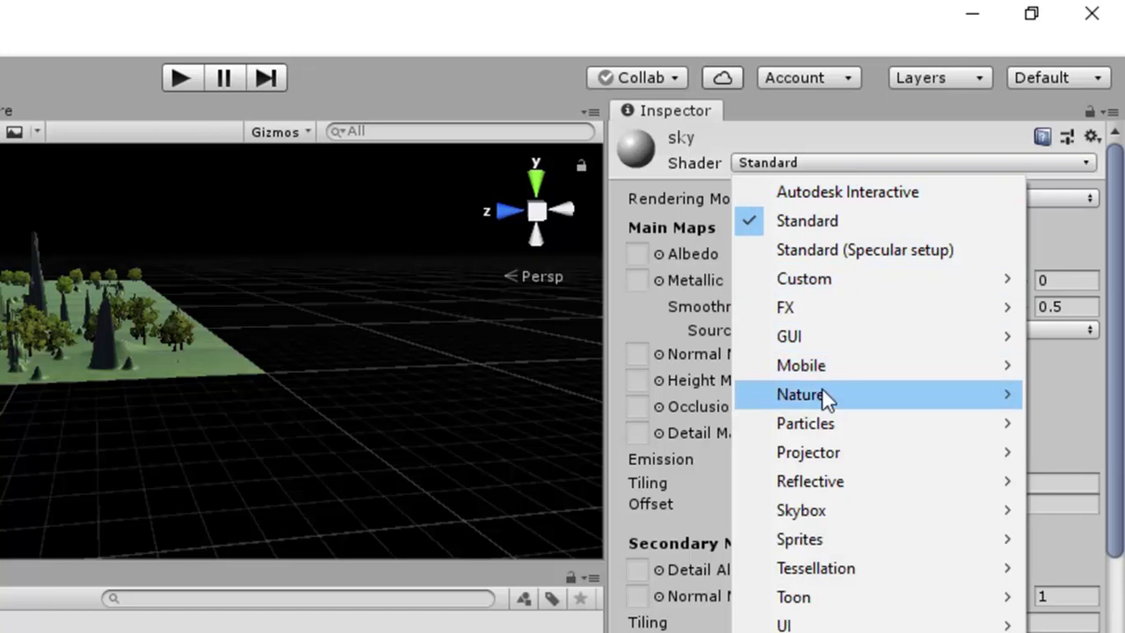
mouse_move(838, 517)
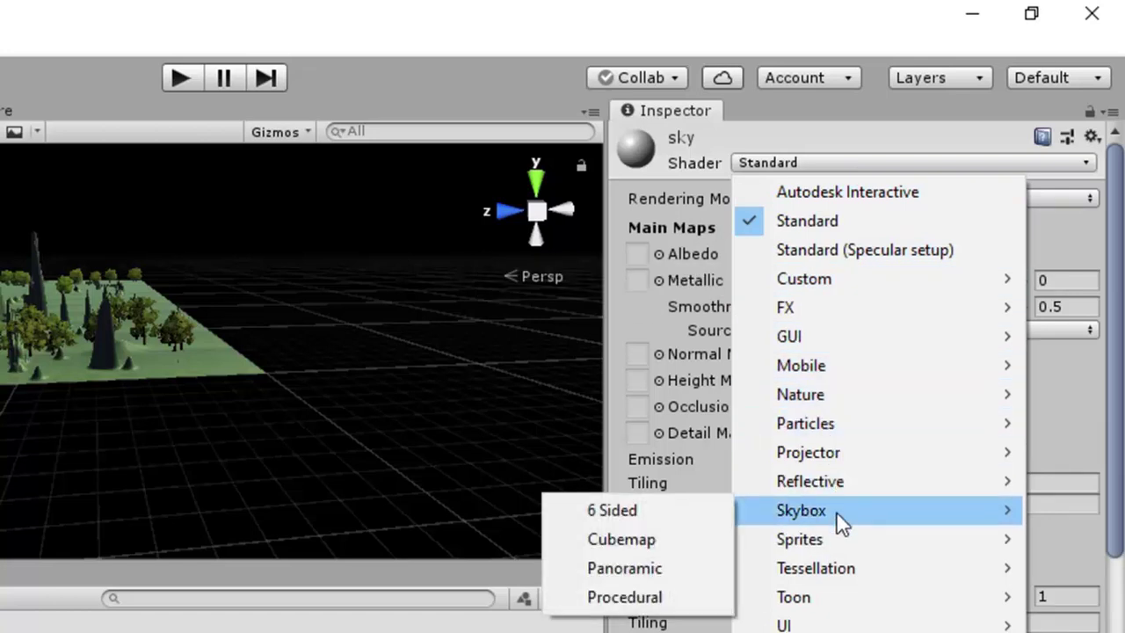
left_click(657, 515)
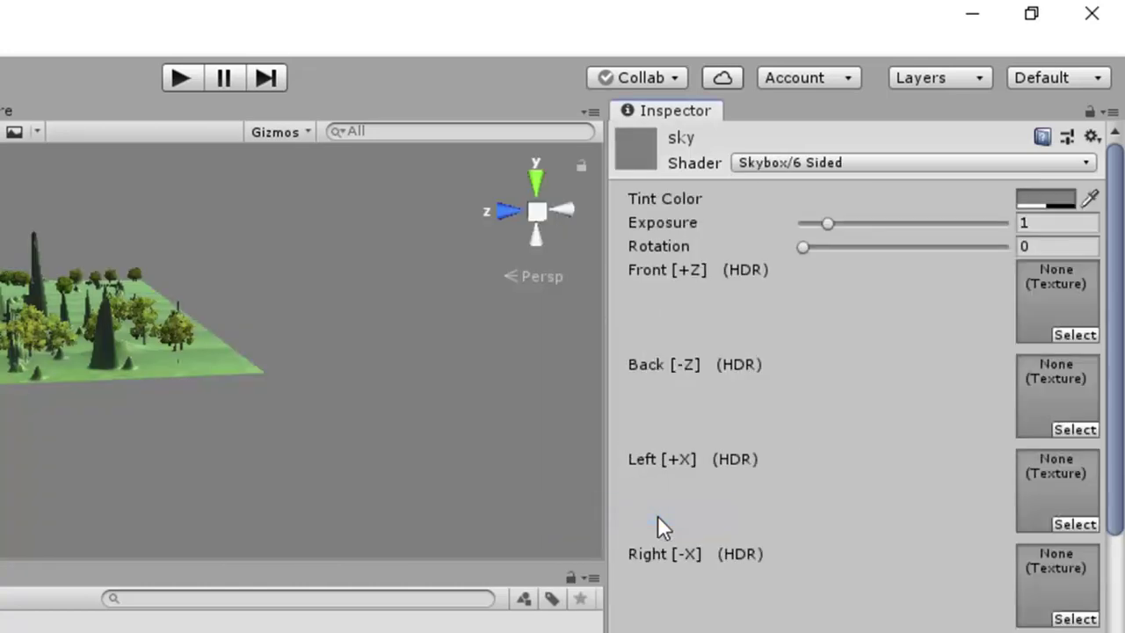
scroll(1069, 280, "down", 3)
scroll(951, 343, "up", 3)
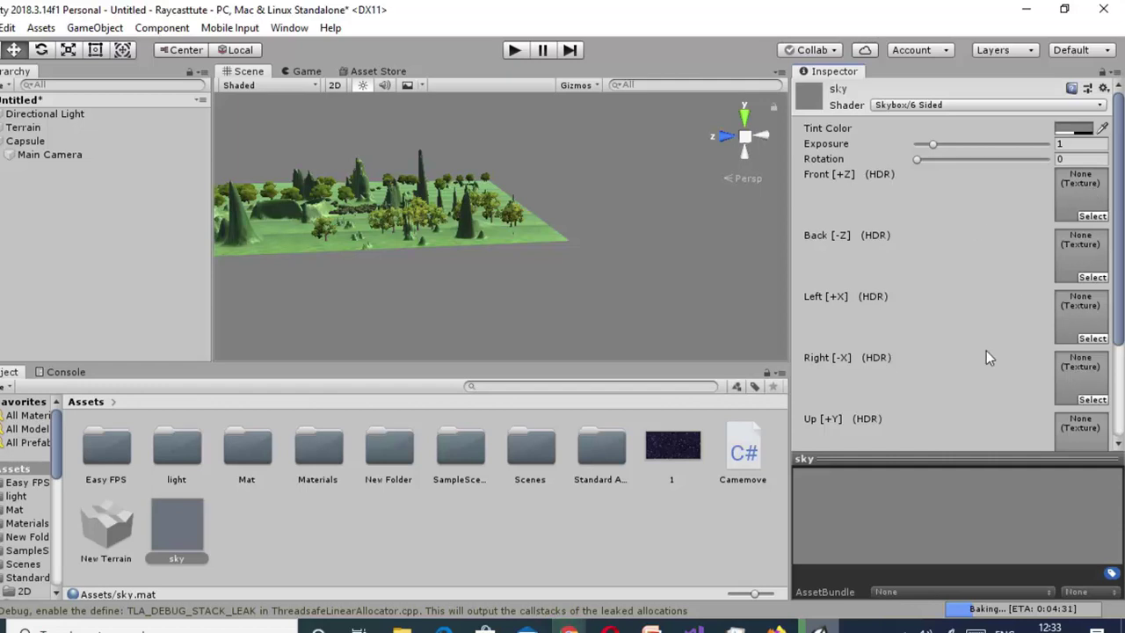
scroll(988, 358, "down", 3)
scroll(986, 352, "up", 3)
Drag starfield texture 1 into the sky material's Front, Back, Right, Up and Down slots
left_click(678, 456)
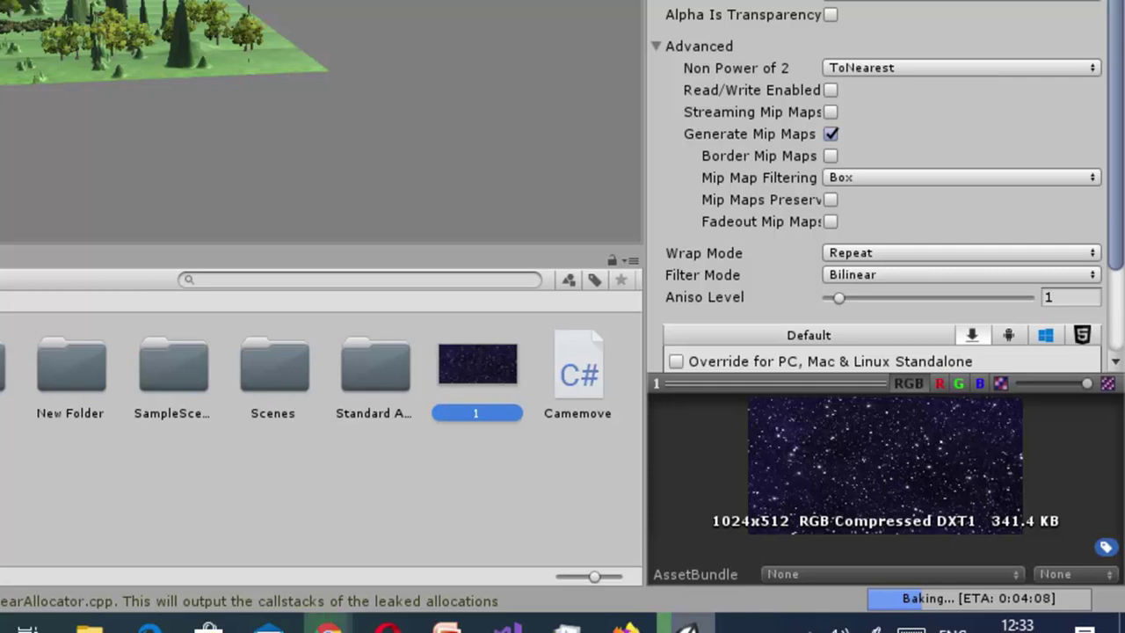
key("Down")
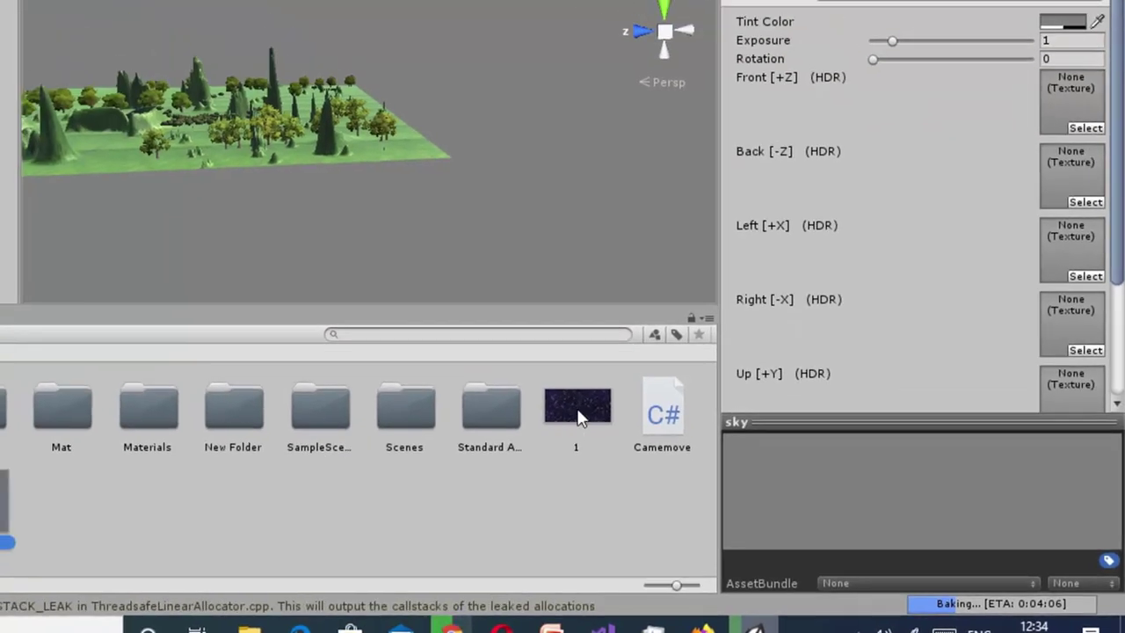
left_click_drag(578, 418, 1082, 113)
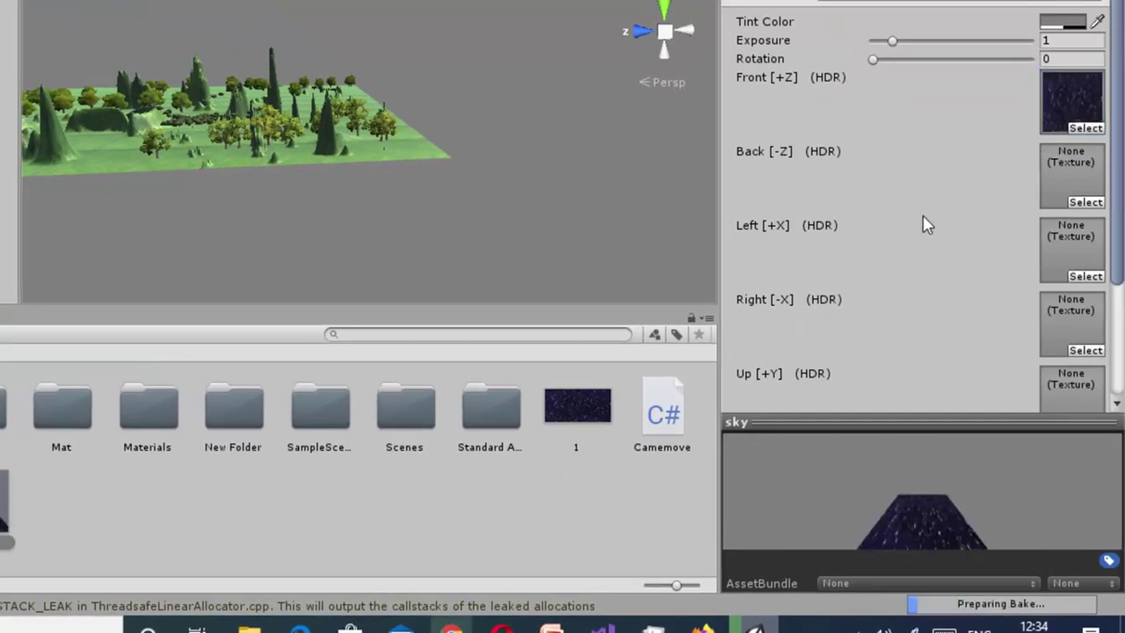
left_click_drag(552, 424, 1087, 253)
left_click(594, 413)
left_click_drag(593, 413, 1069, 325)
left_click_drag(588, 428, 1086, 384)
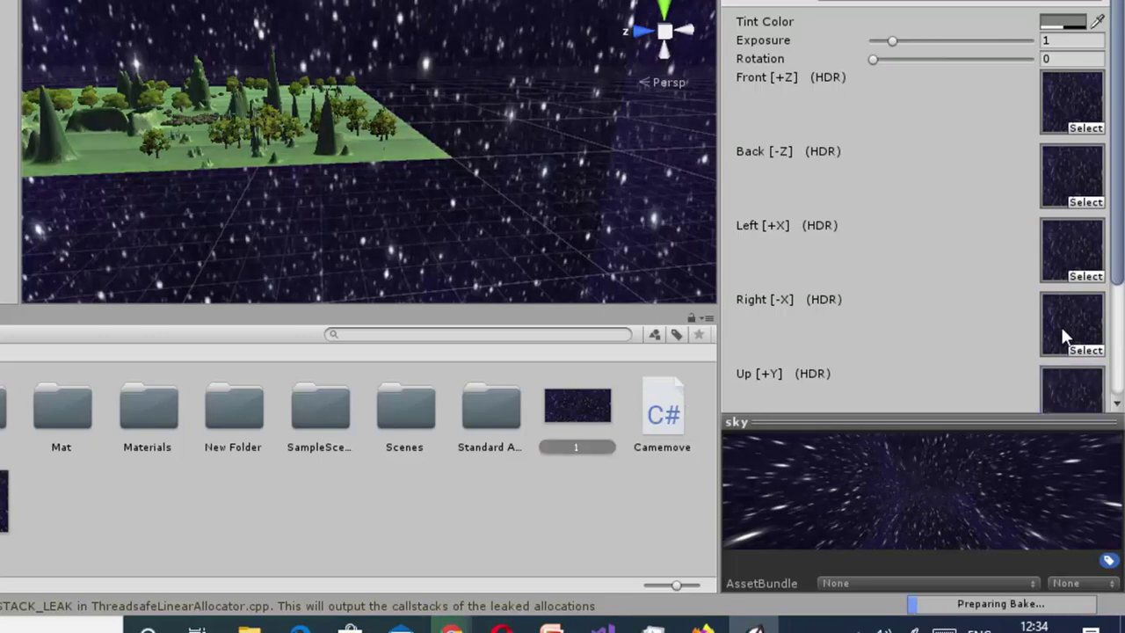
scroll(1062, 327, "down", 3)
left_click_drag(570, 403, 1087, 309)
Run the game with Ctrl+P and turn the camera both ways around the capsule to view the starry sky
key("ctrl+p")
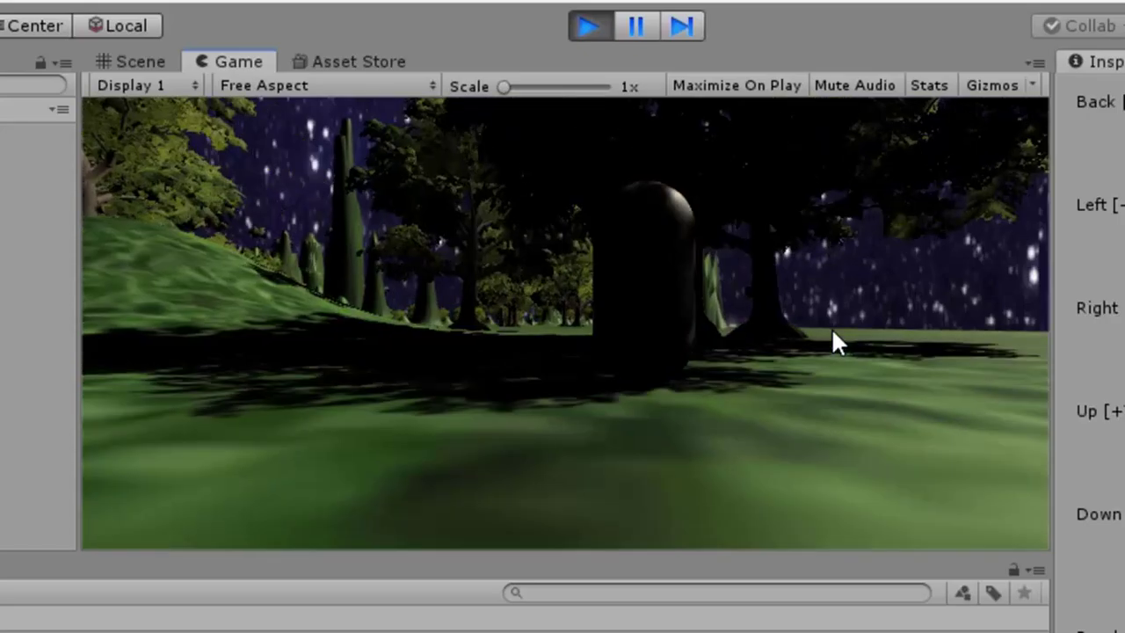
key("d")
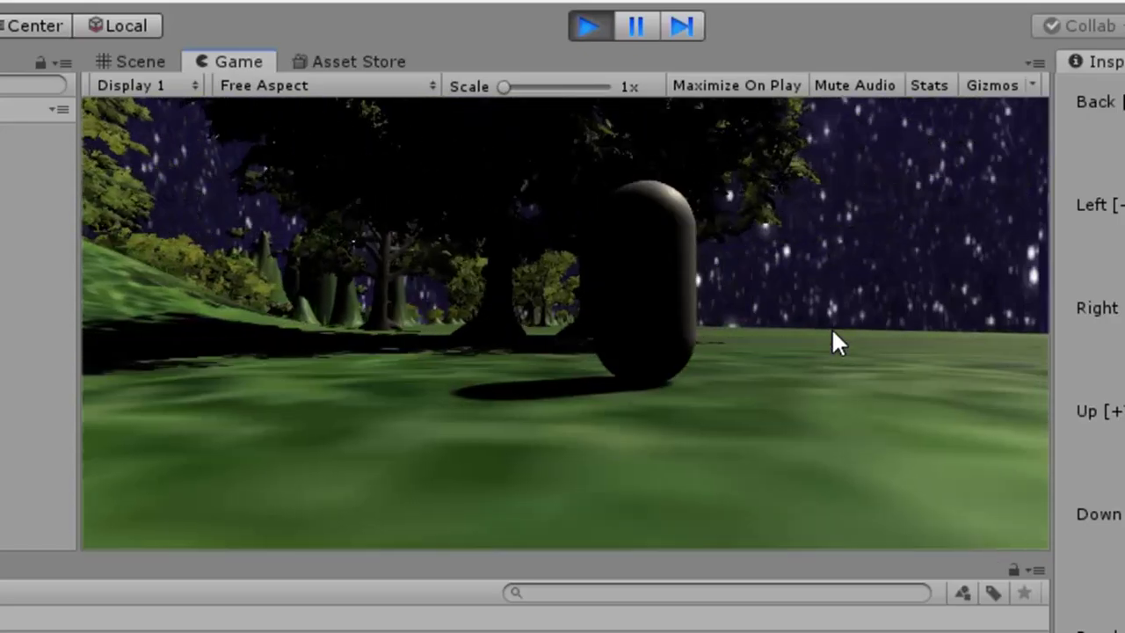
key("d")
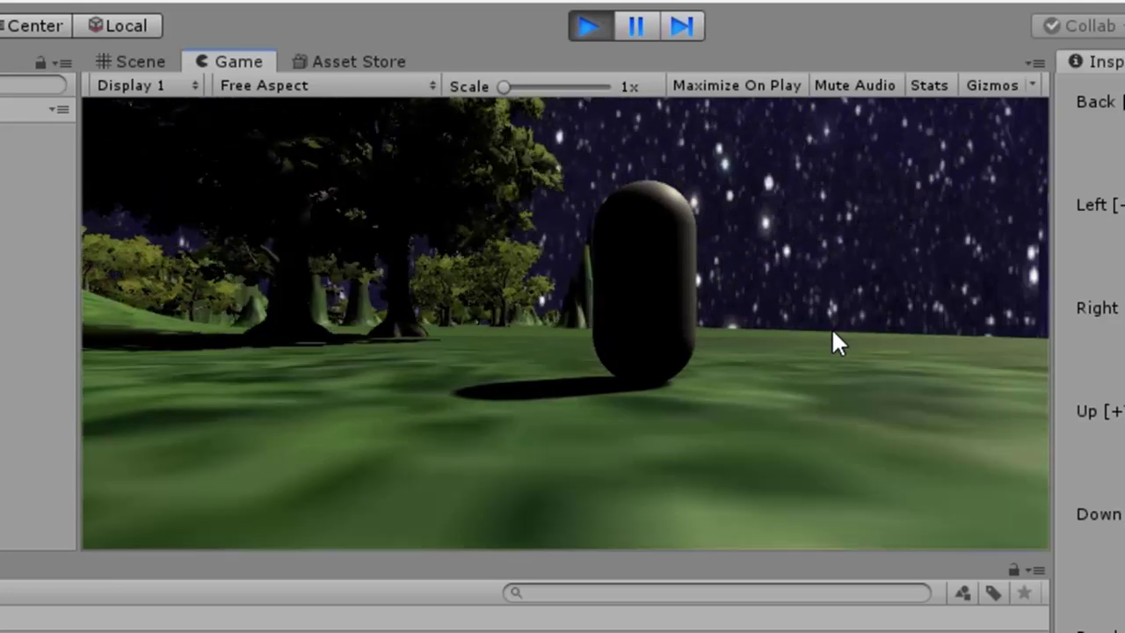
key("d")
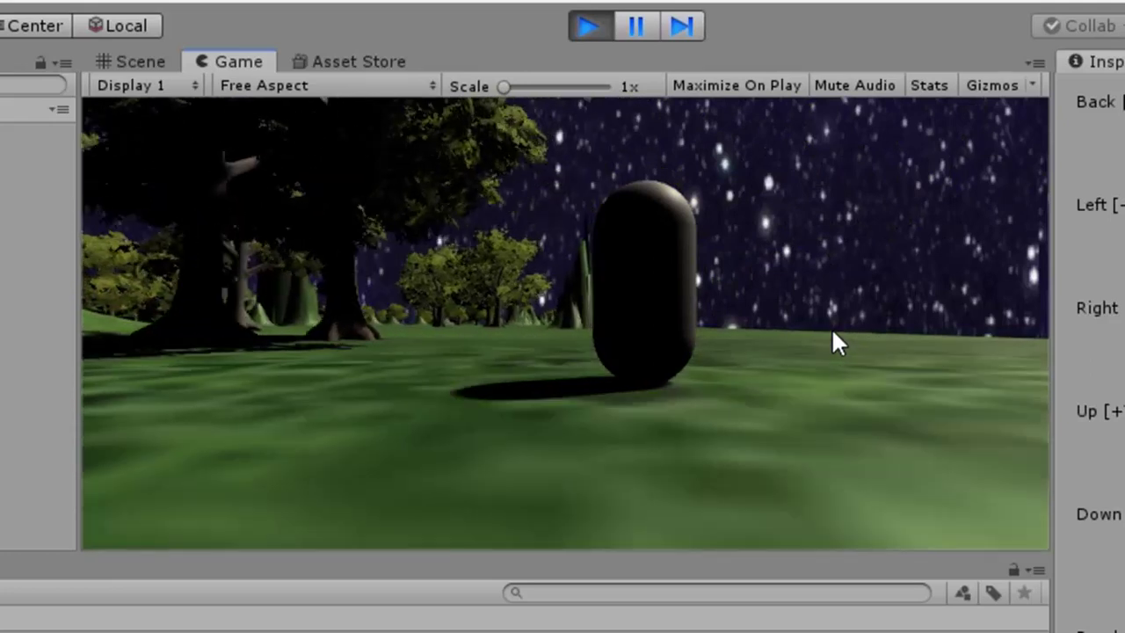
key("d")
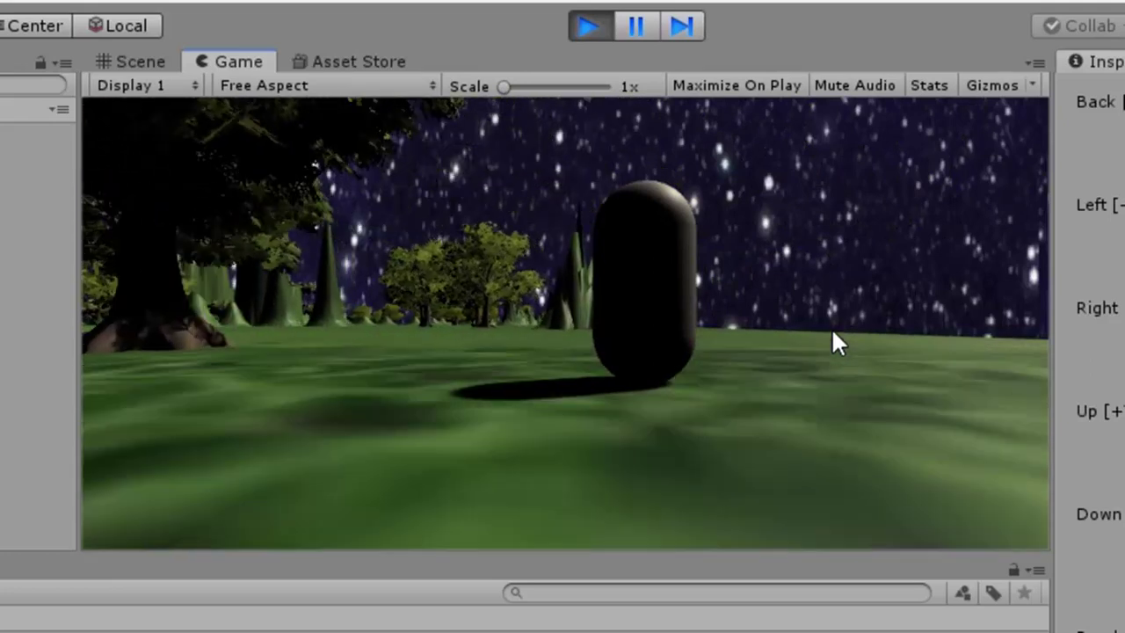
key("d")
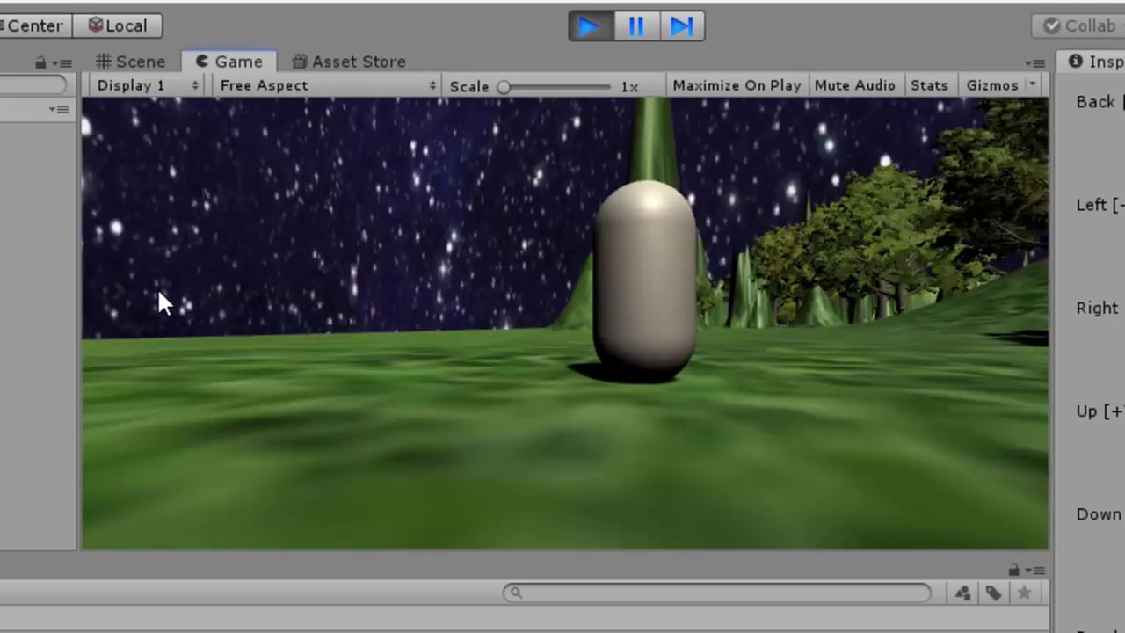
key("d")
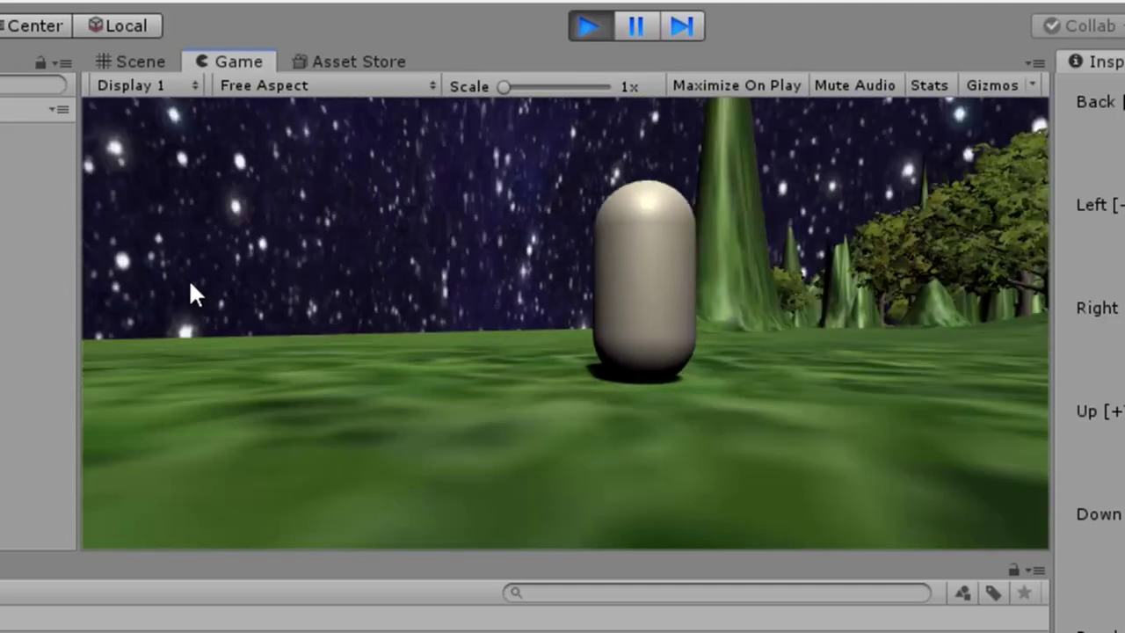
key("a")
key("a")
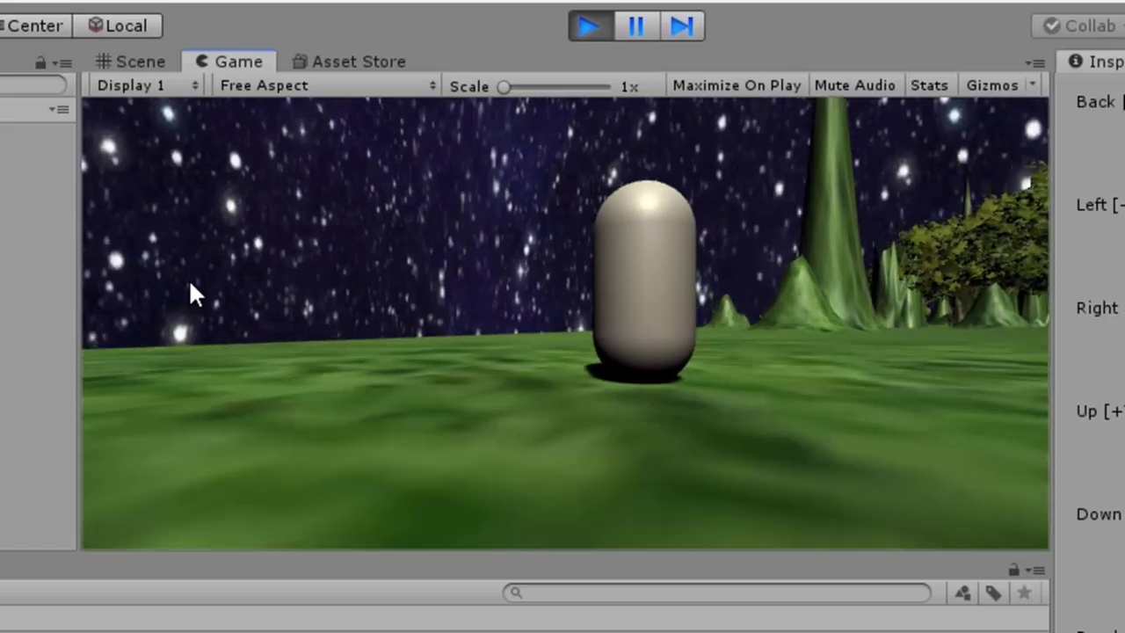
key("a")
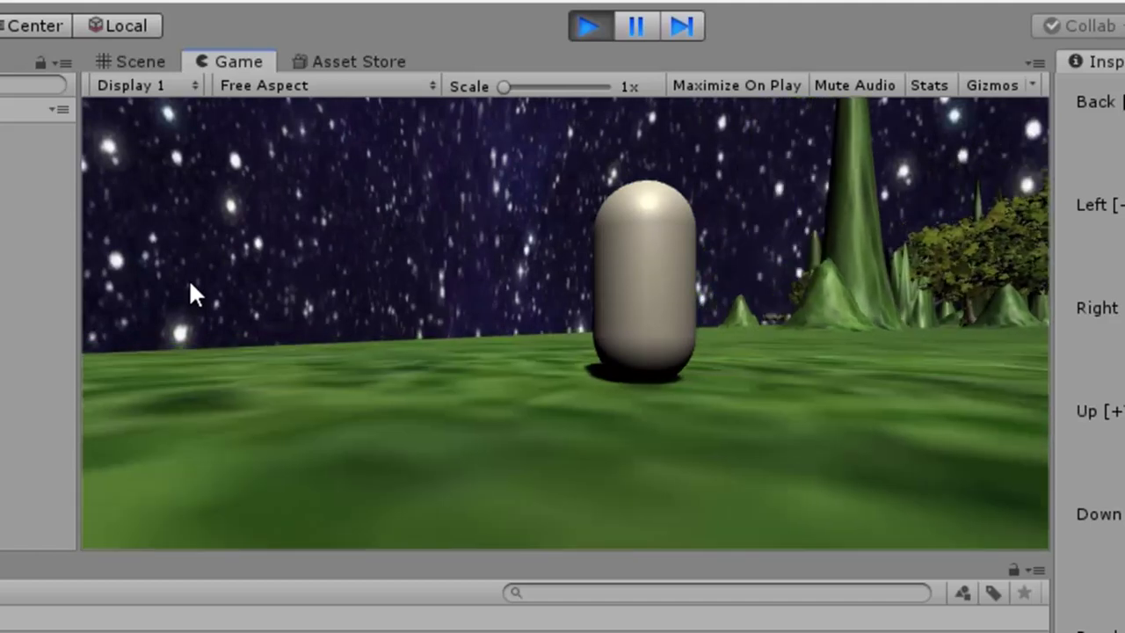
key("a")
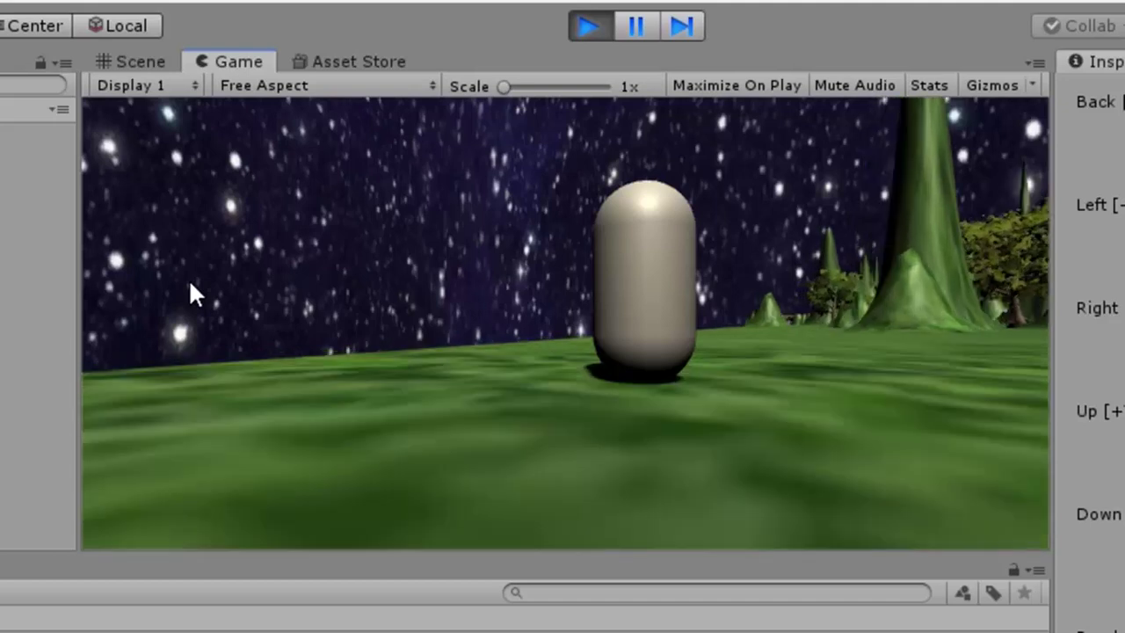
key("d")
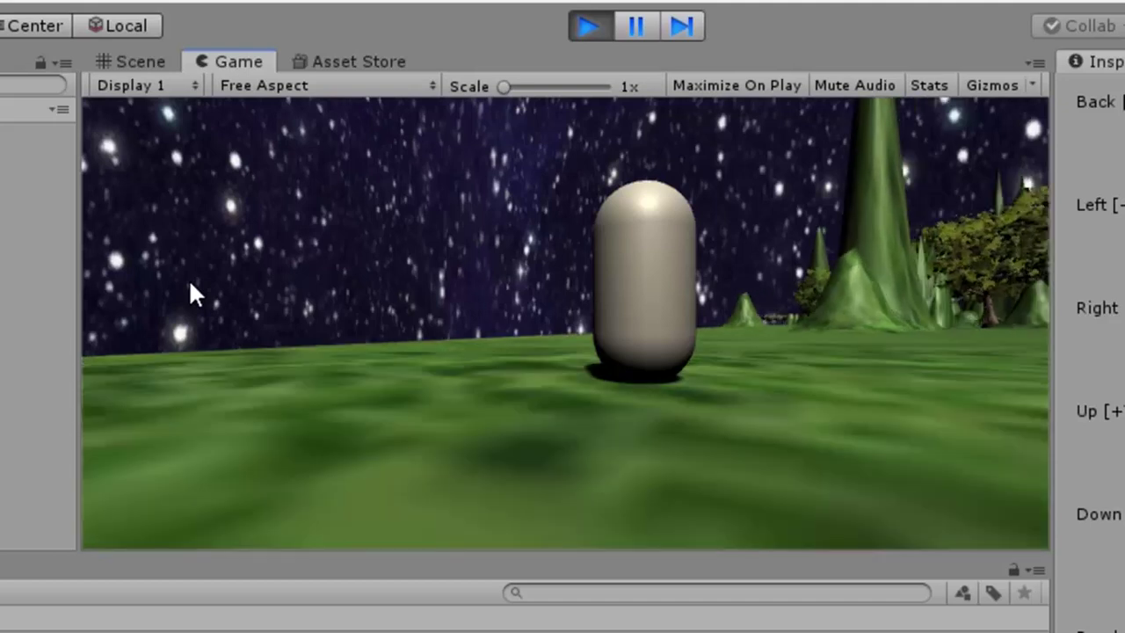
key("a")
key("d")
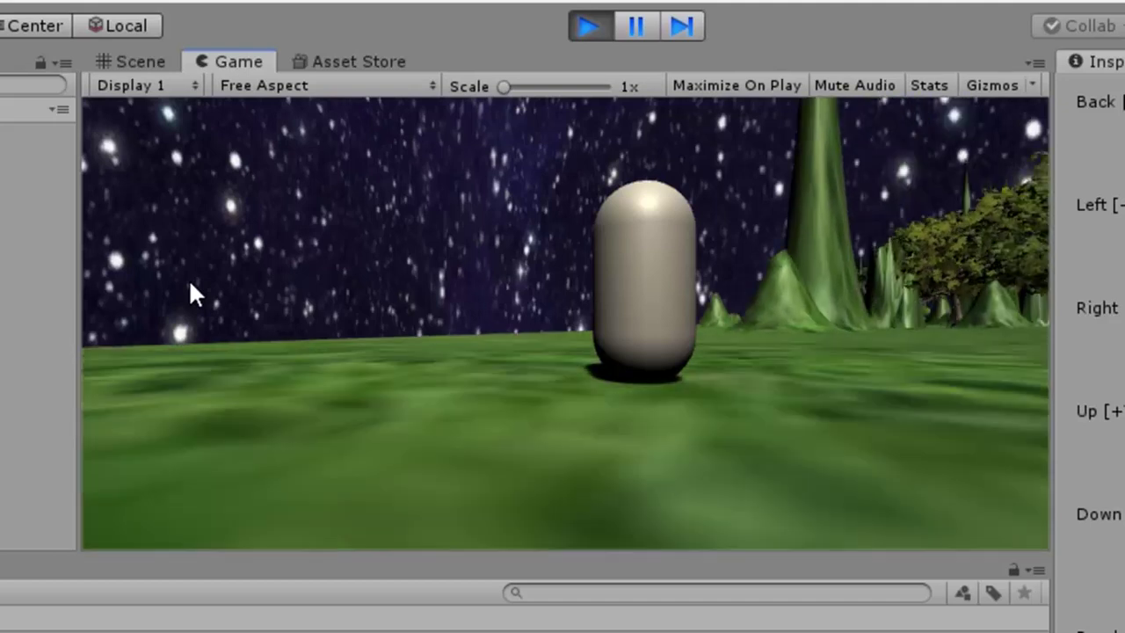
key("a")
key("a")
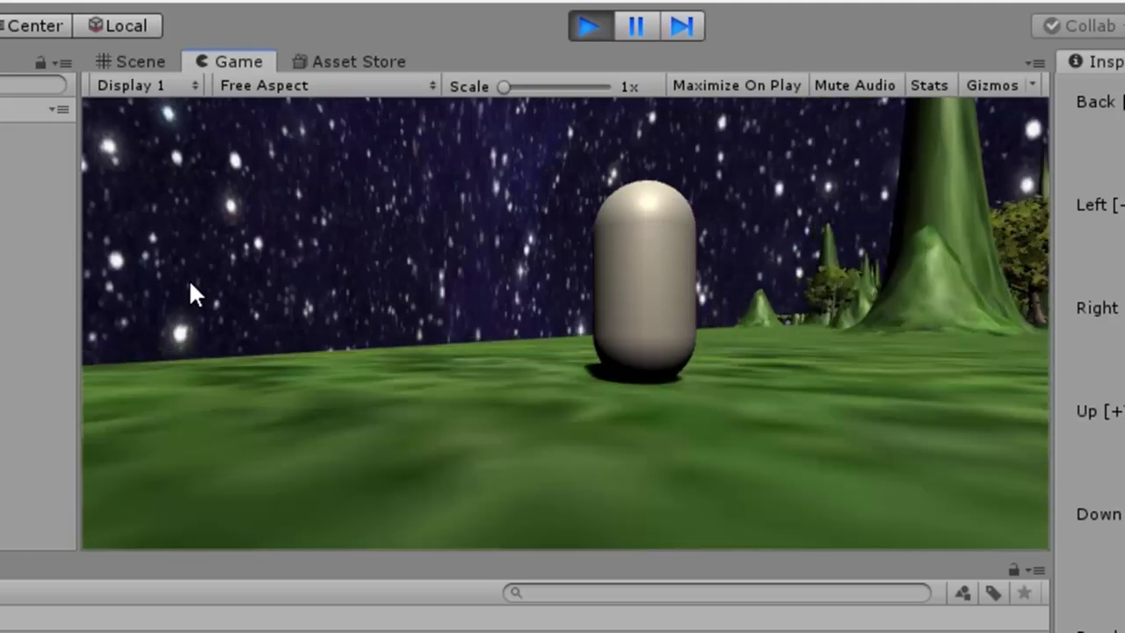